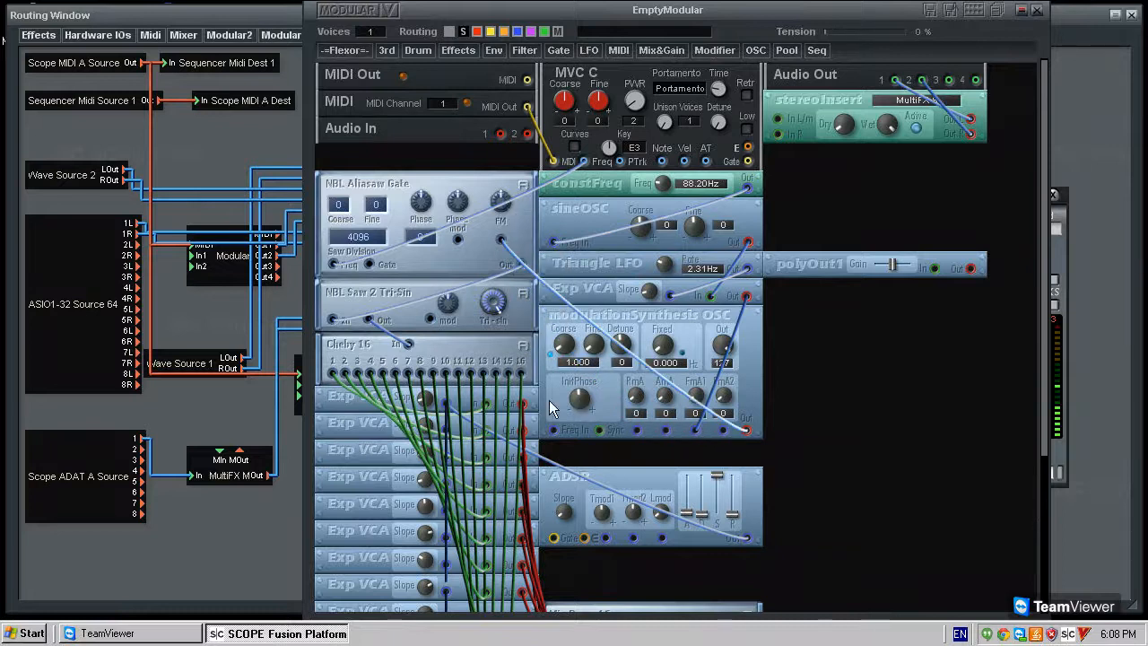
Move the ADSR module in the EmptyModular patch one column over, into the column containing polyOut1
drag(650, 484, 874, 485)
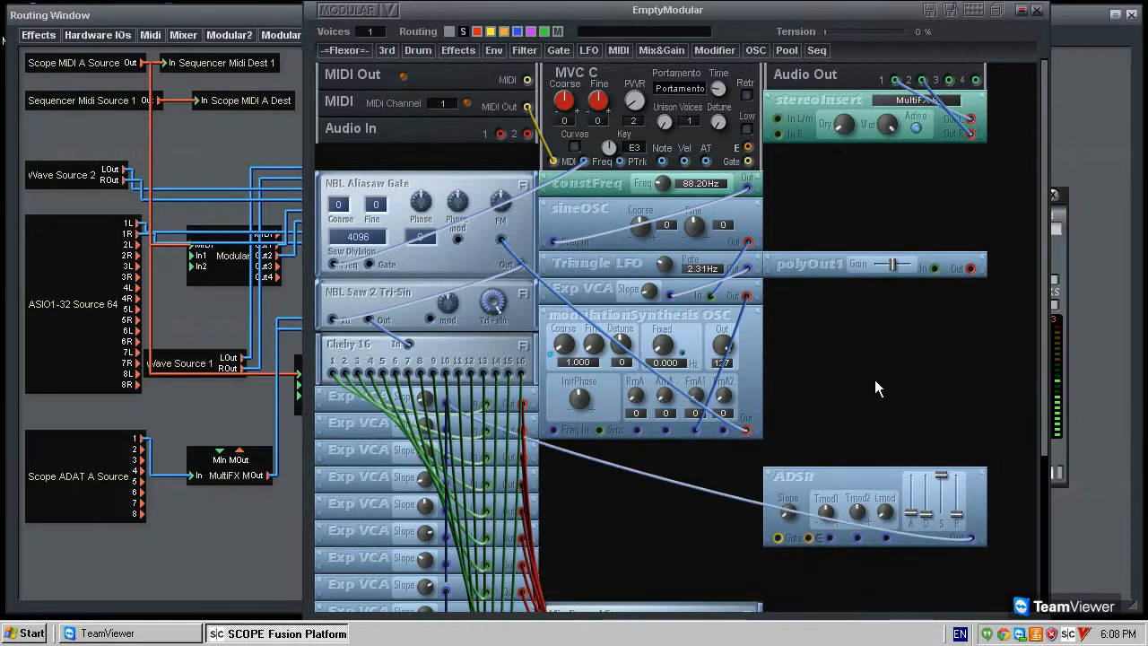
scroll(807, 358, down, 4)
scroll(619, 184, up, 2)
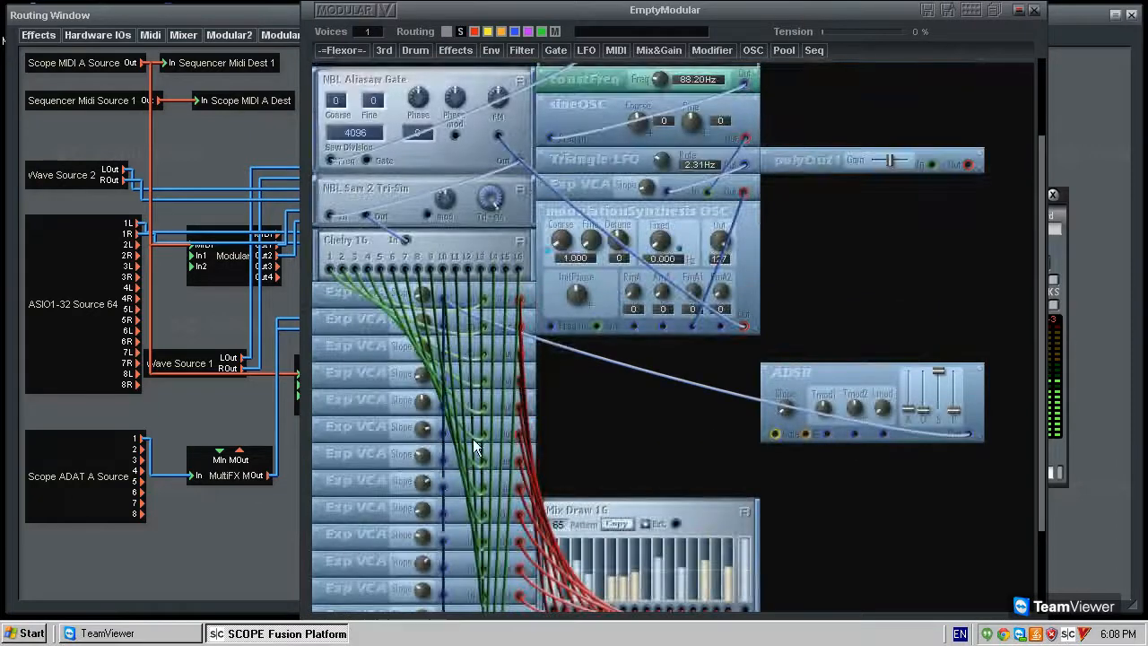
scroll(581, 525, down, 2)
scroll(581, 525, up, 4)
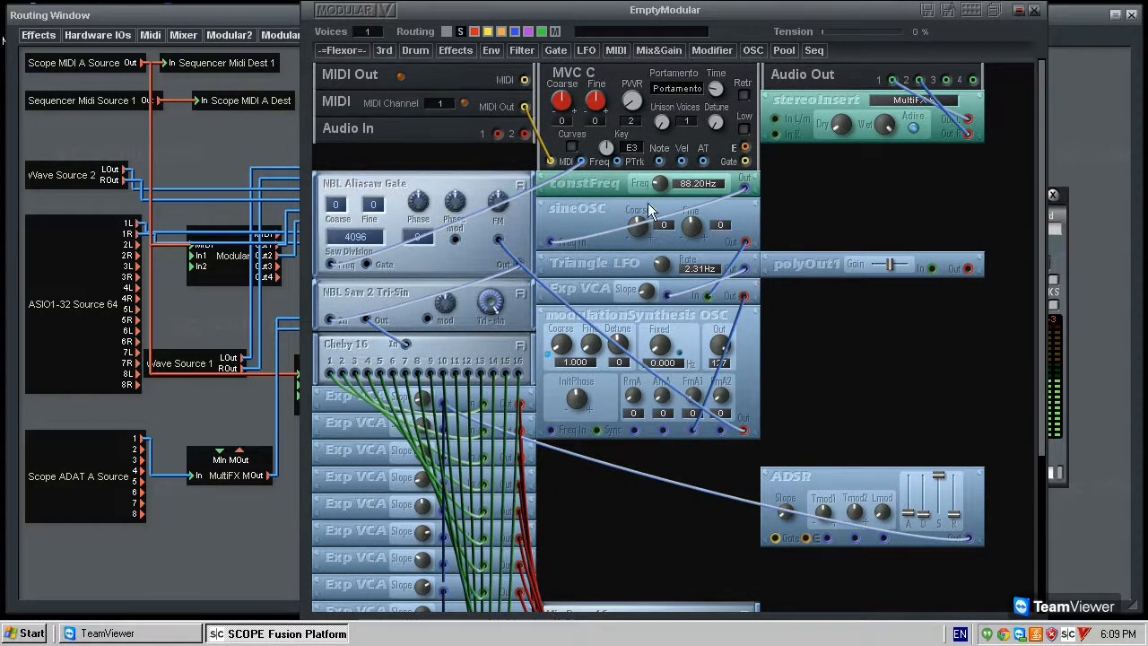
Move the EmptyModular window aside, then open the additive_fm modular patch and position its window over the routing
drag(725, 10, 919, 367)
double_click(218, 275)
drag(965, 199, 885, 354)
drag(836, 194, 833, 81)
drag(612, 362, 740, 71)
scroll(659, 358, up, 3)
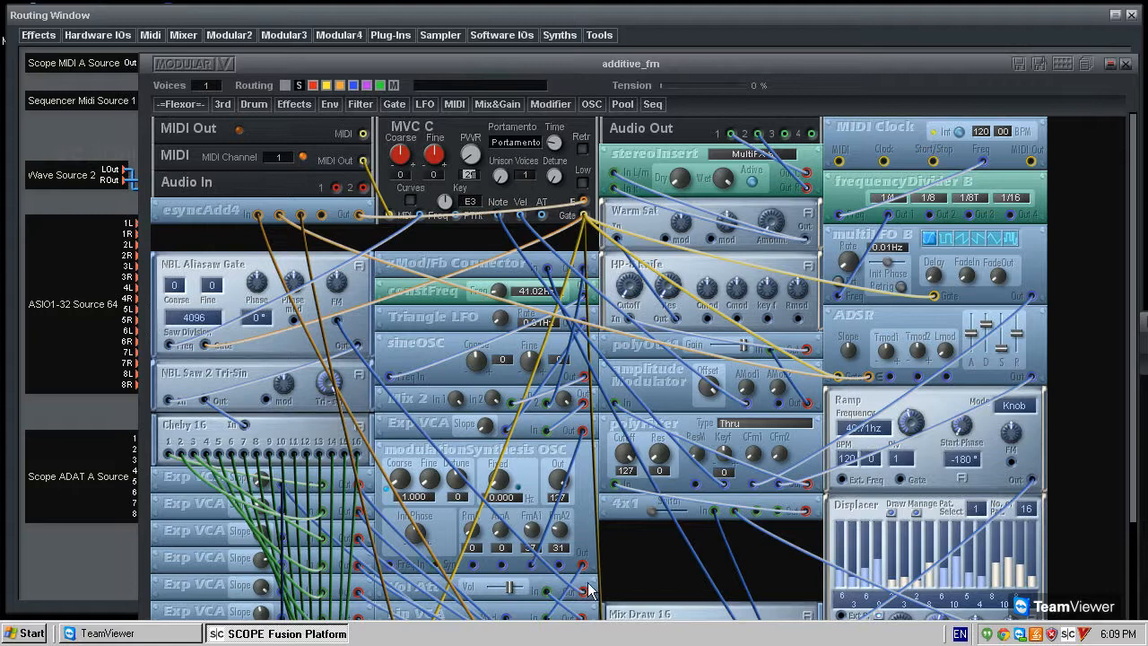
Set constFreq to 56.68 Hz and raise the modulationSynthesis OSC FmA1 amount, leaving the sineOSC coarse tuning reset to 0
scroll(681, 568, down, 1)
scroll(681, 566, down, 3)
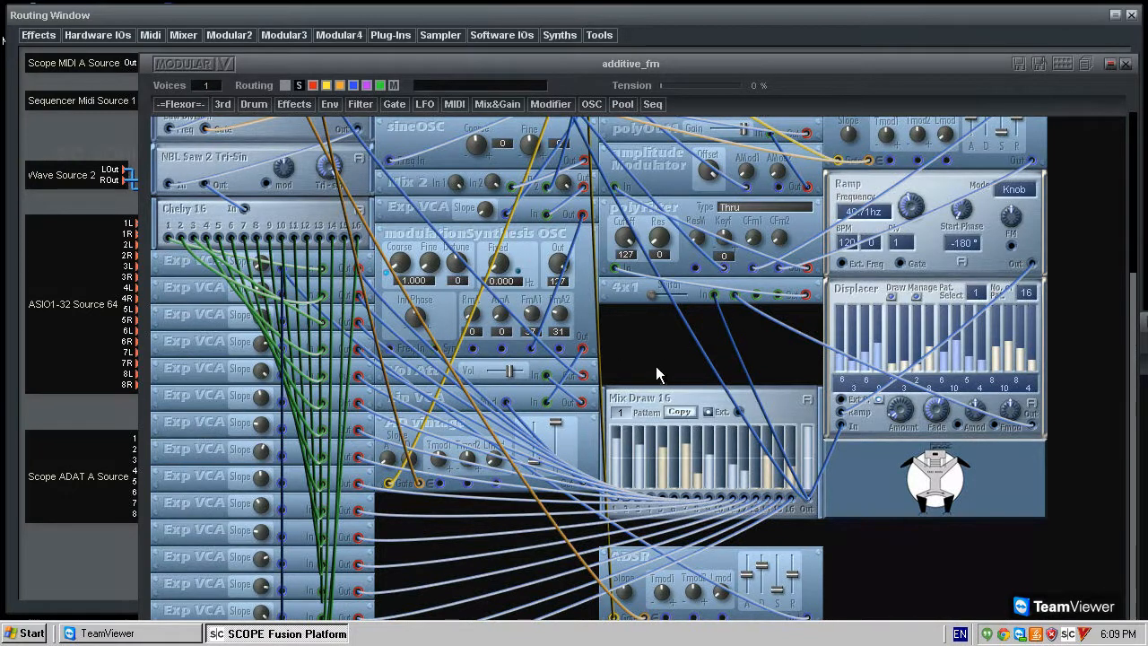
mouse_move(651, 460)
mouse_down()
mouse_move(658, 402)
mouse_move(780, 459)
mouse_move(697, 453)
mouse_move(655, 477)
mouse_move(638, 457)
mouse_move(728, 448)
mouse_up()
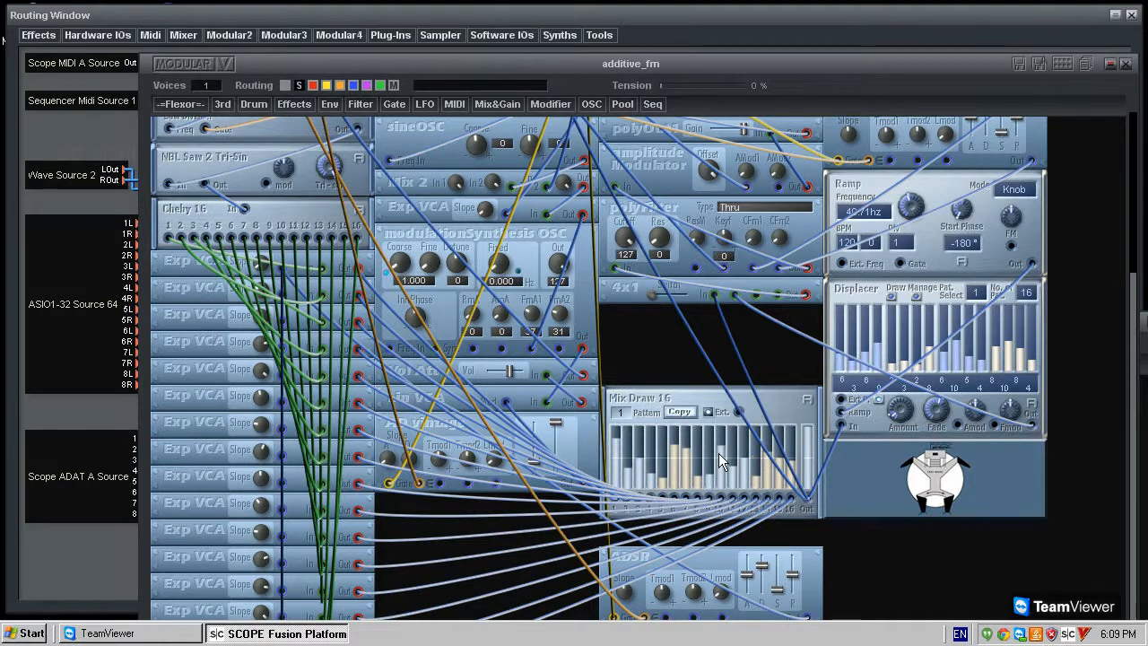
scroll(658, 372, up, 4)
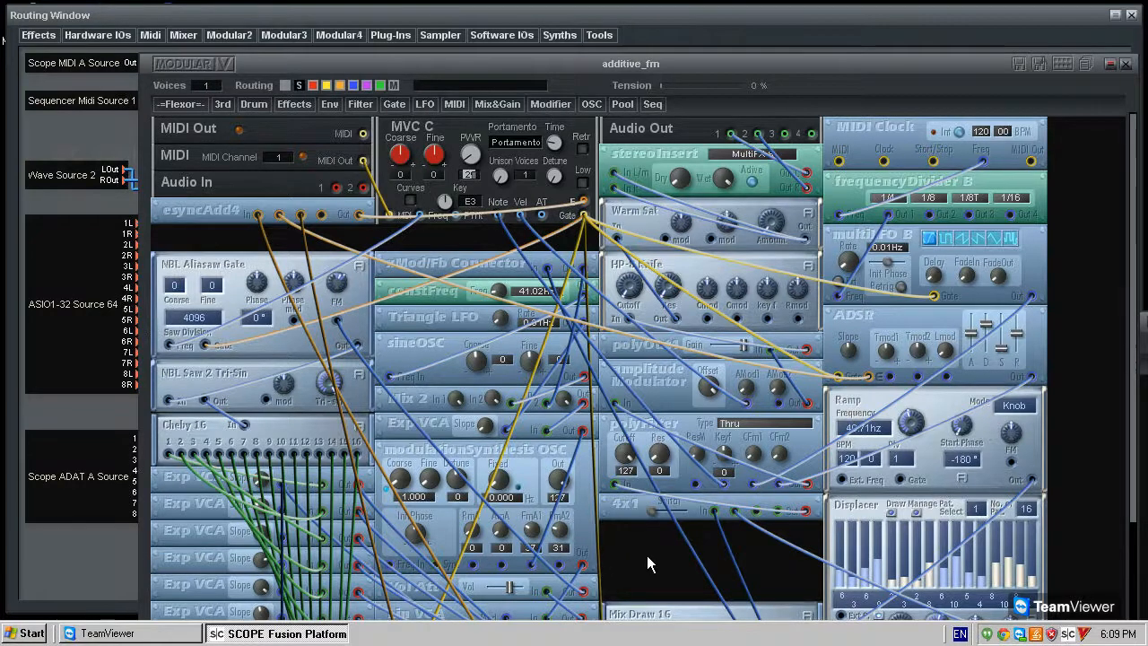
scroll(647, 558, down, 1)
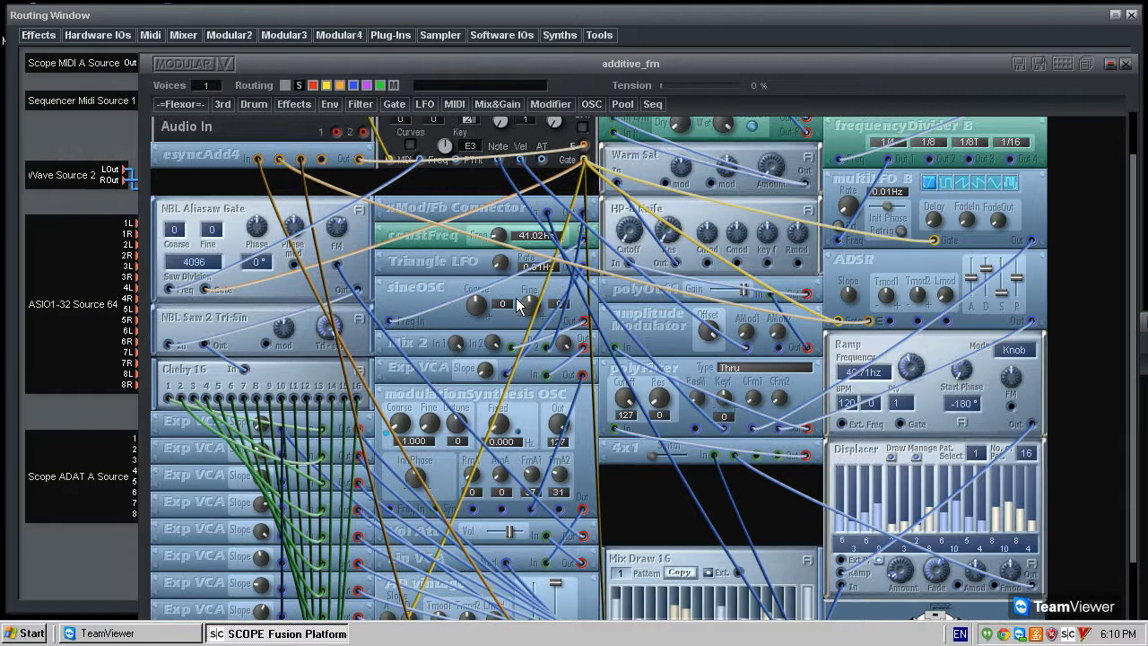
drag(499, 235, 449, 221)
drag(531, 475, 485, 472)
drag(501, 251, 461, 230)
drag(478, 303, 529, 311)
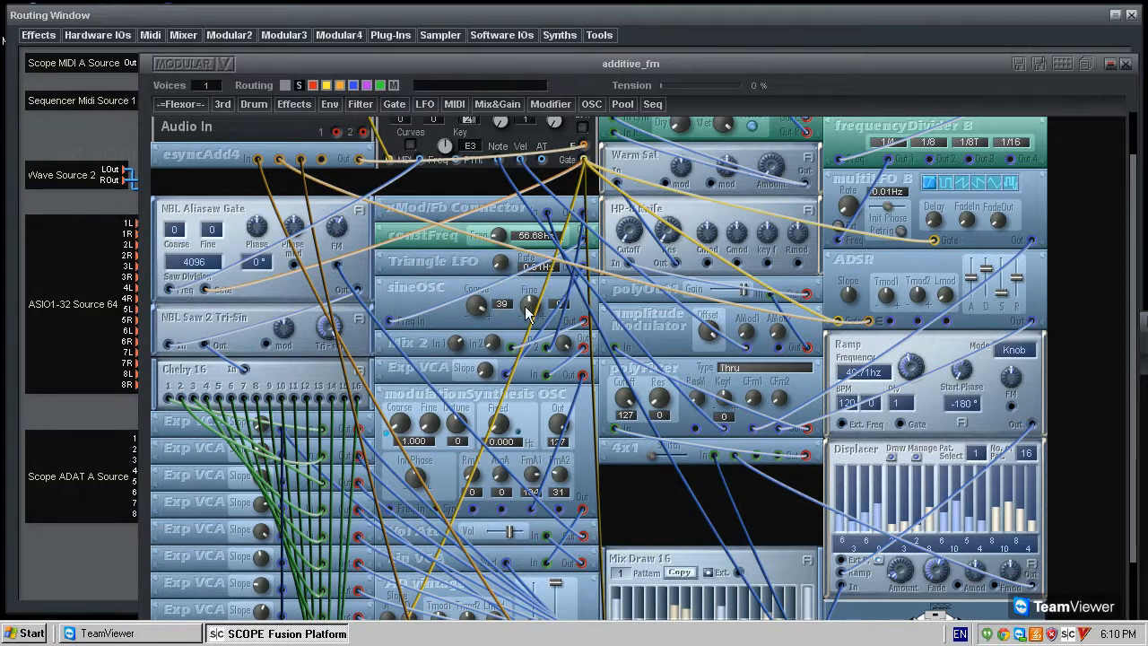
double_click(477, 301)
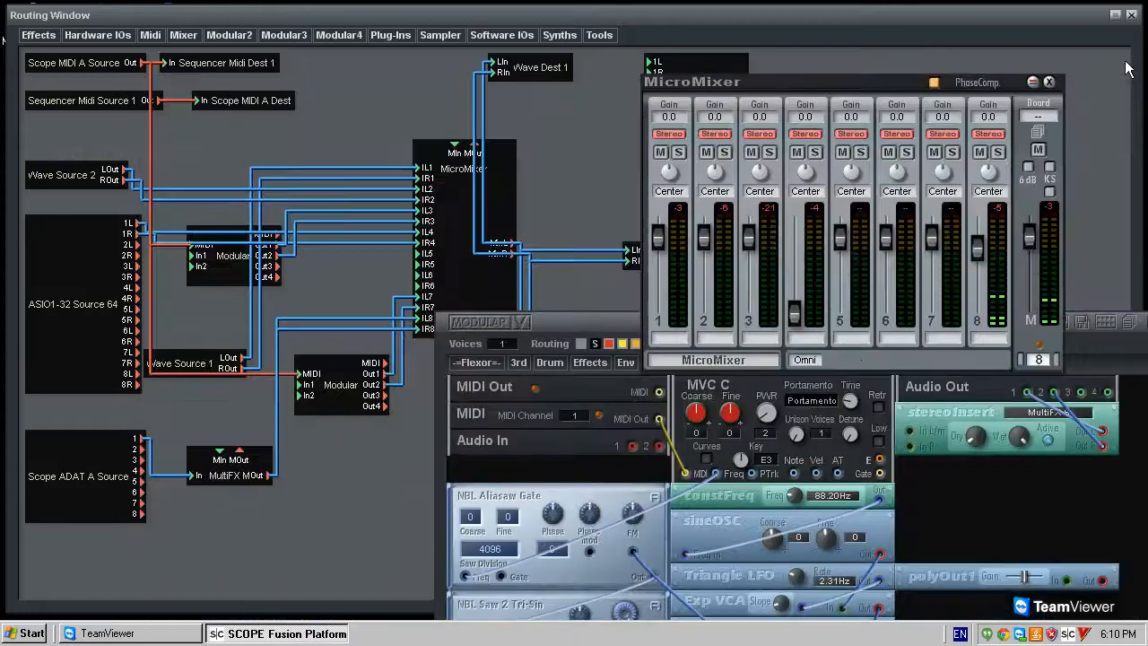
Close the additive_fm and EmptyModular windows, then reopen the additive_fm patch with its window moved further up
click(1126, 64)
drag(588, 326, 466, 7)
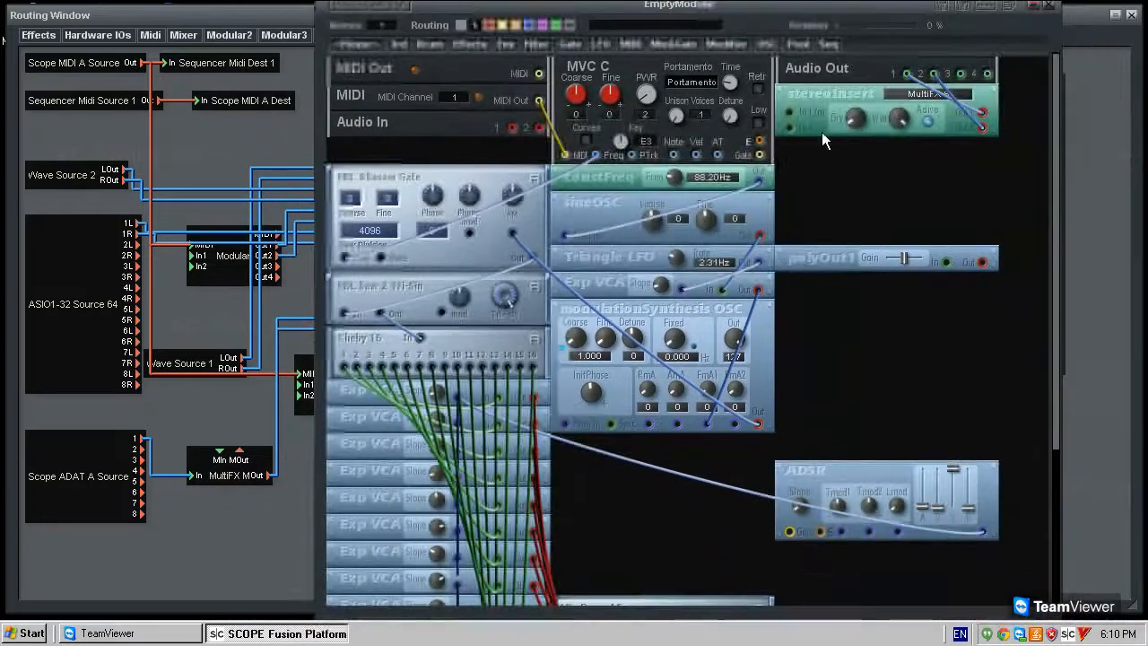
drag(905, 12, 896, 257)
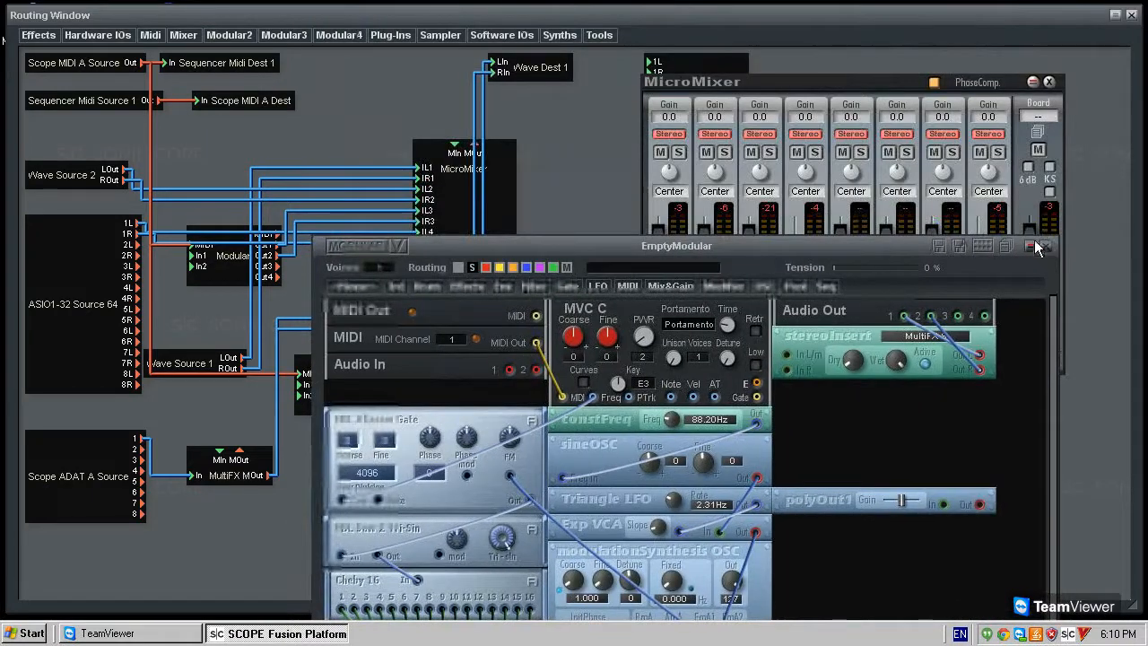
click(1044, 246)
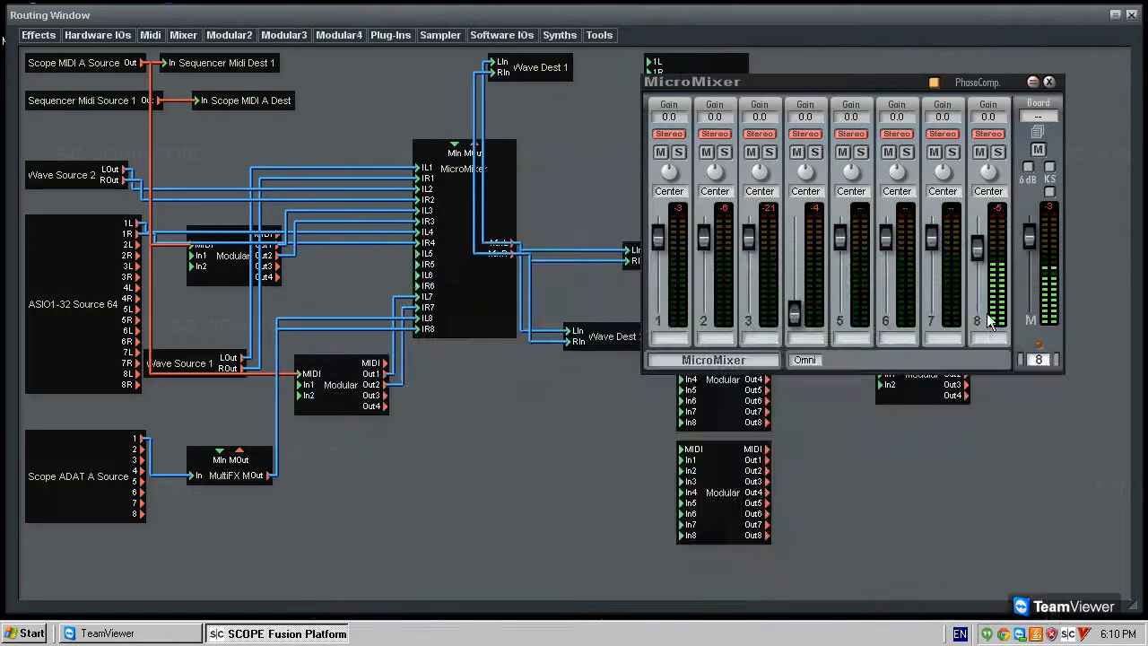
double_click(247, 273)
drag(720, 76, 741, 8)
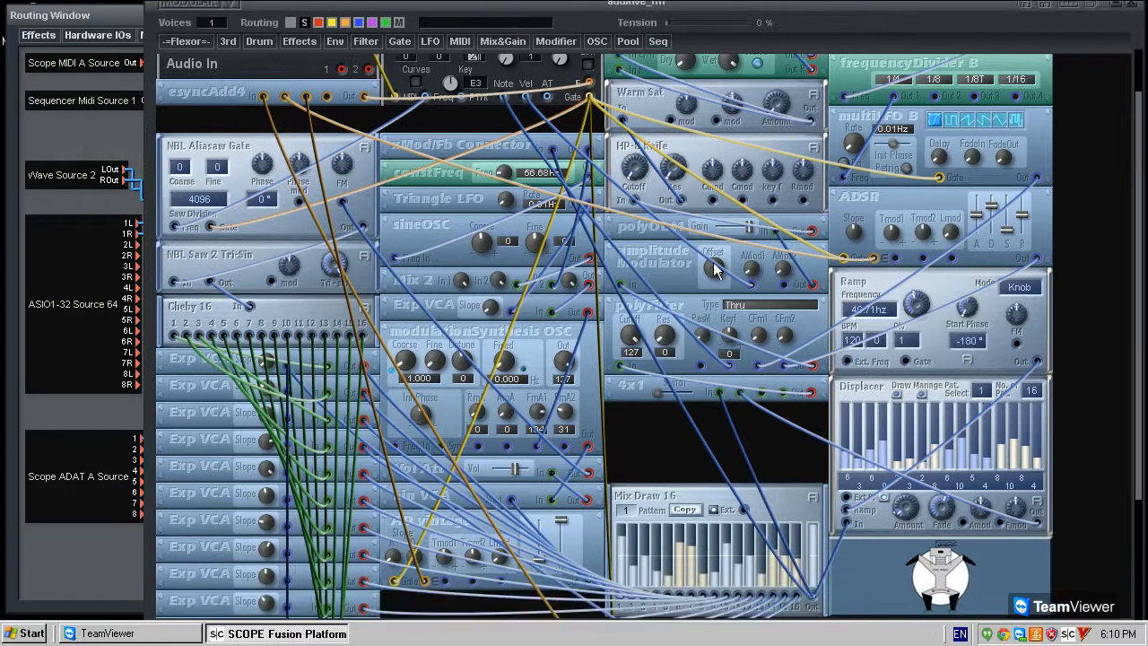
Move the 4x1 switch module slightly down, leaving a gap beneath the polyFilter module
scroll(772, 450, down, 2)
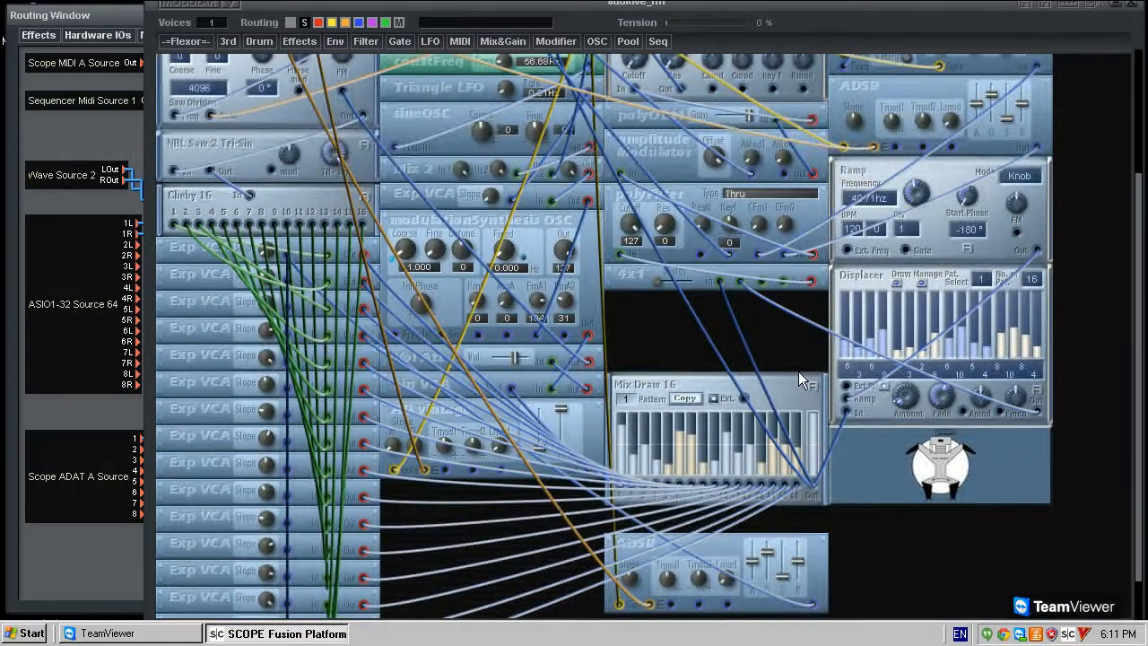
mouse_move(646, 385)
mouse_down()
mouse_move(646, 351)
mouse_move(648, 385)
mouse_up()
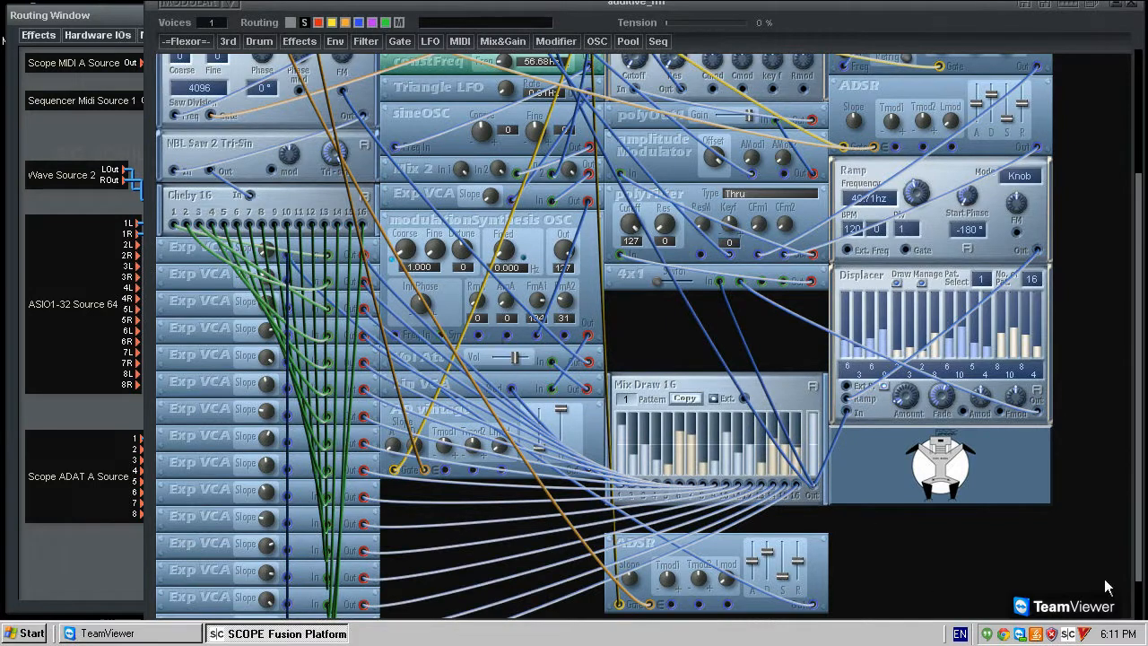
scroll(700, 352, up, 3)
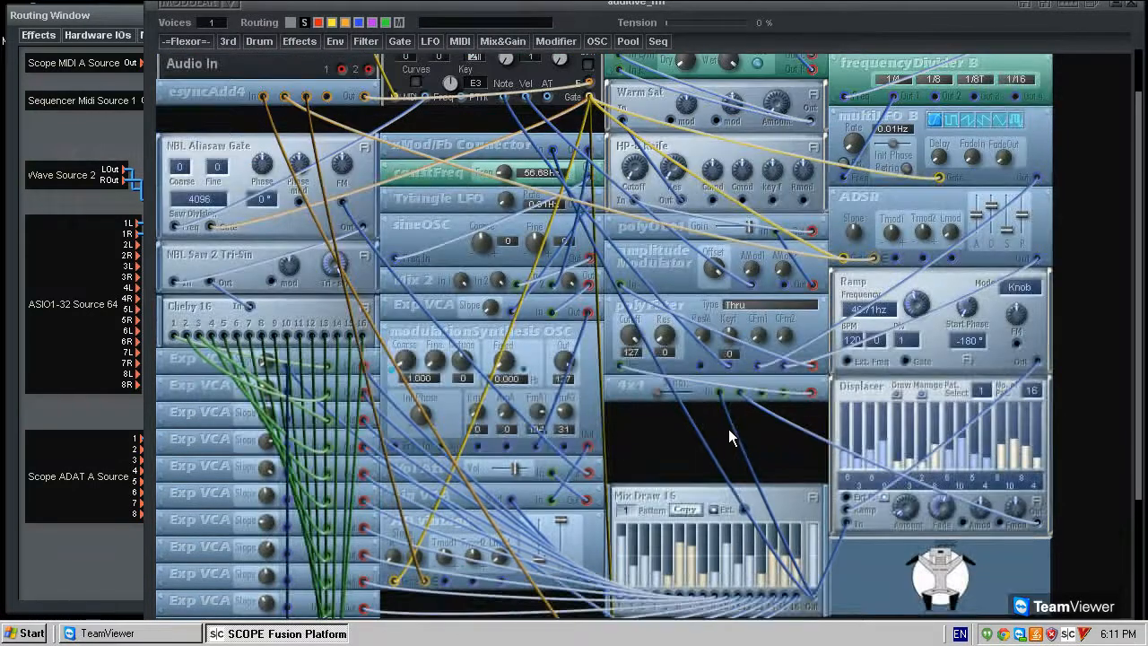
mouse_move(651, 395)
mouse_down()
mouse_move(651, 441)
mouse_move(651, 416)
mouse_up()
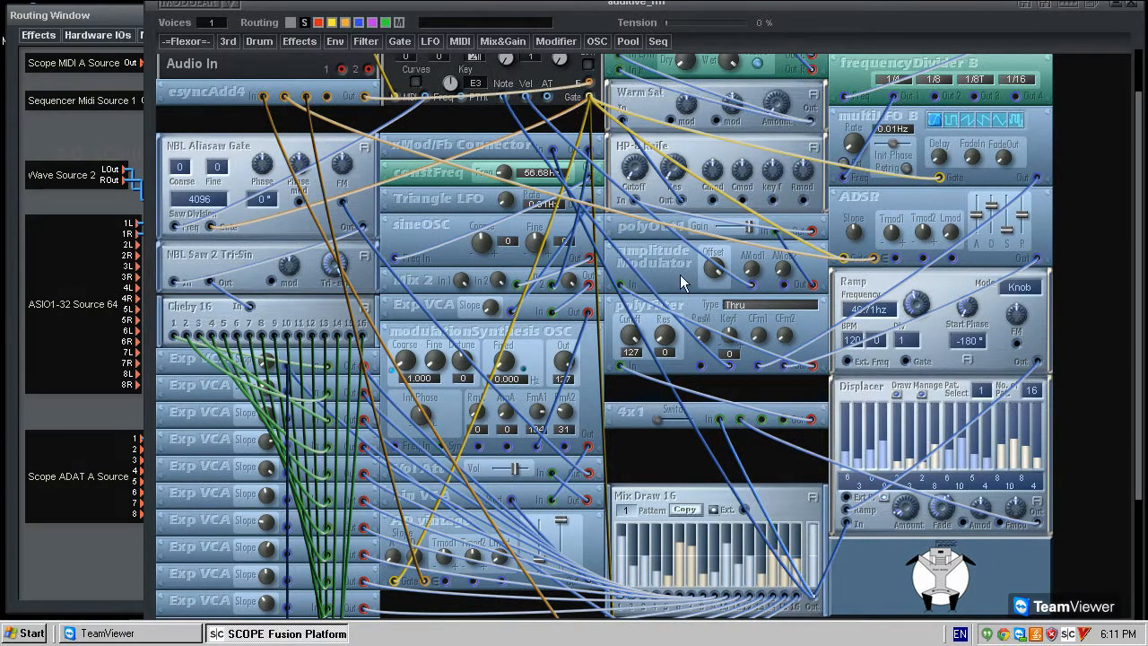
scroll(688, 292, up, 2)
scroll(655, 357, down, 3)
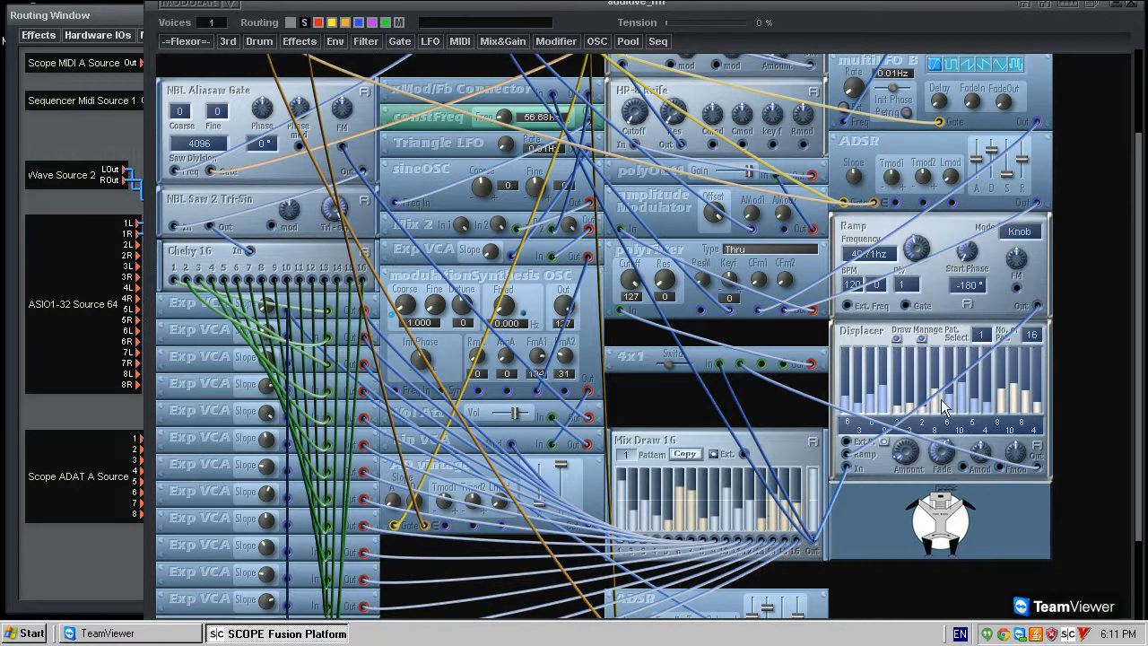
Add a Granular Sequencer from the Flexor granular modules and place it below the AD vintage module
drag(863, 330, 862, 332)
click(194, 40)
mouse_move(210, 119)
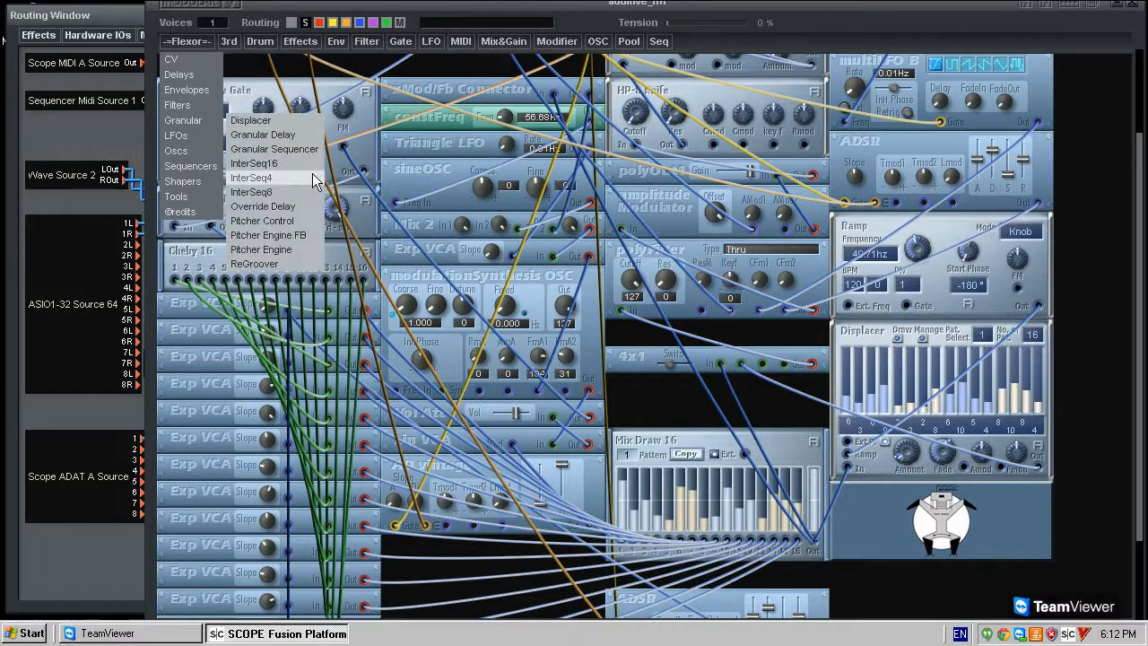
click(301, 149)
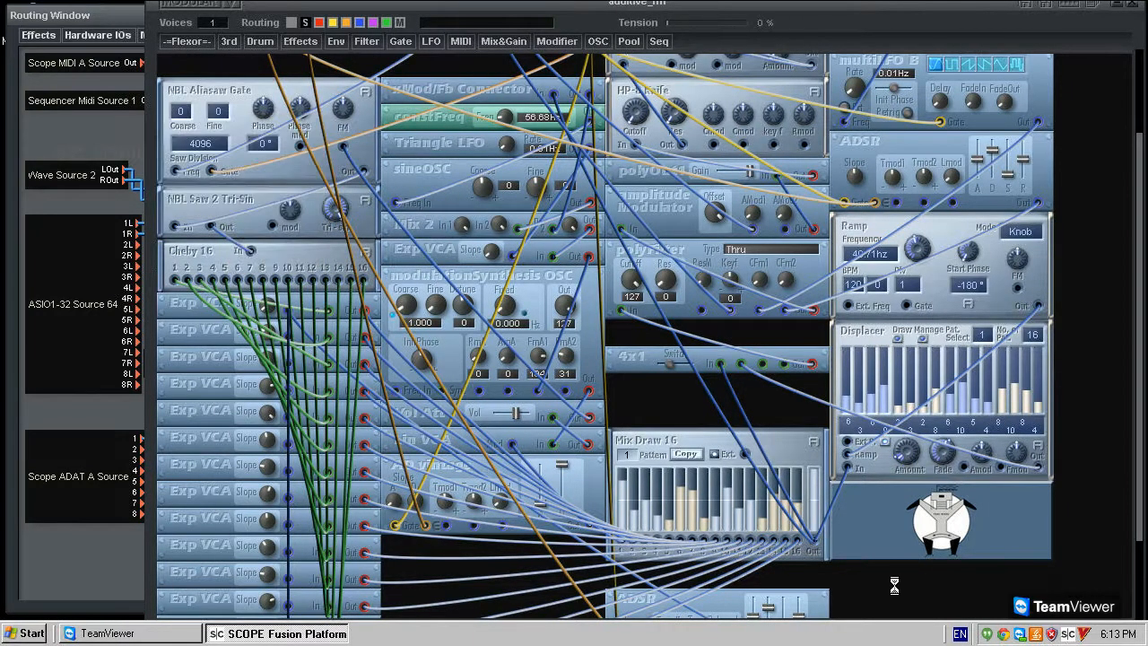
scroll(901, 567, down, 2)
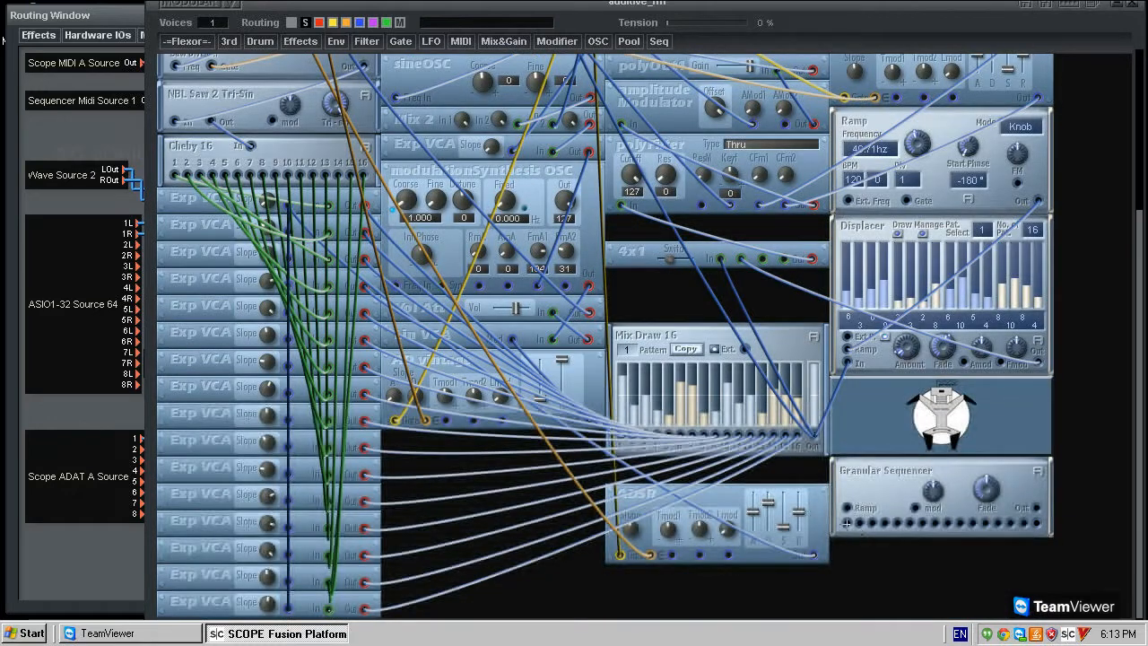
drag(931, 483, 483, 484)
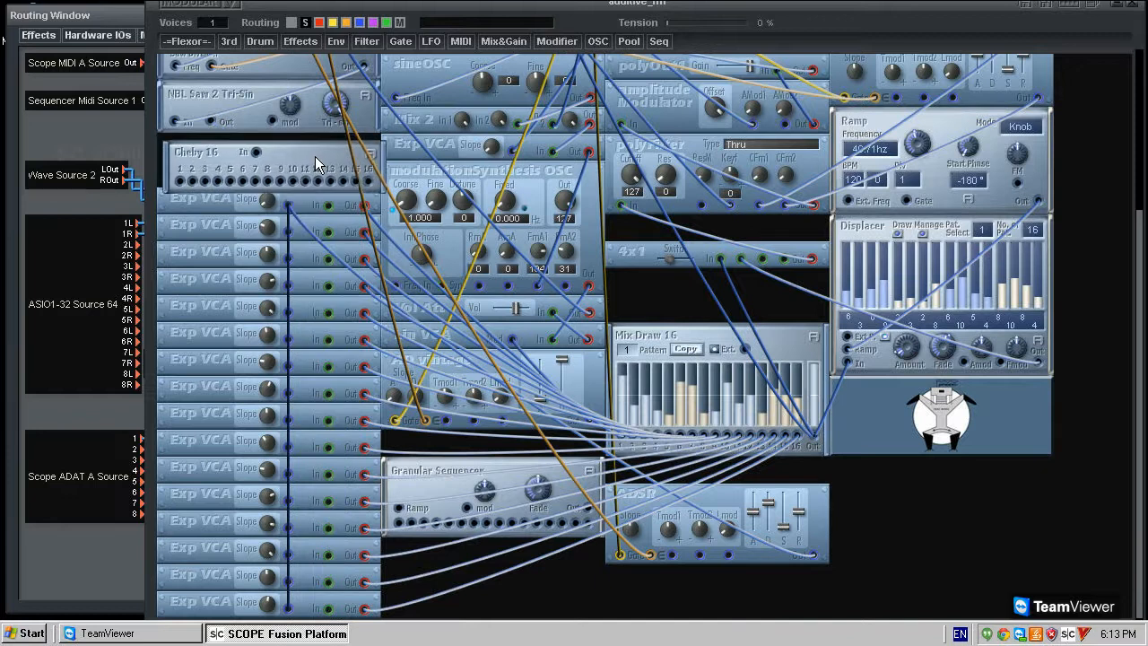
Delete the Granular Sequencer module from the patch
drag(453, 477, 454, 477)
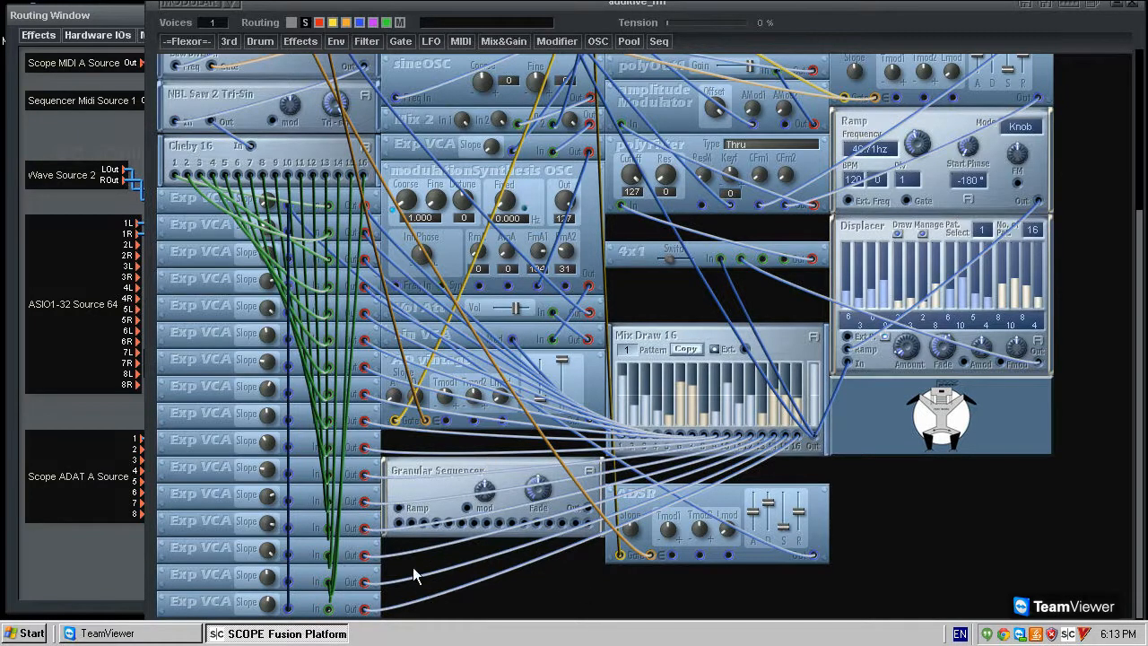
drag(508, 486, 512, 484)
key(Delete)
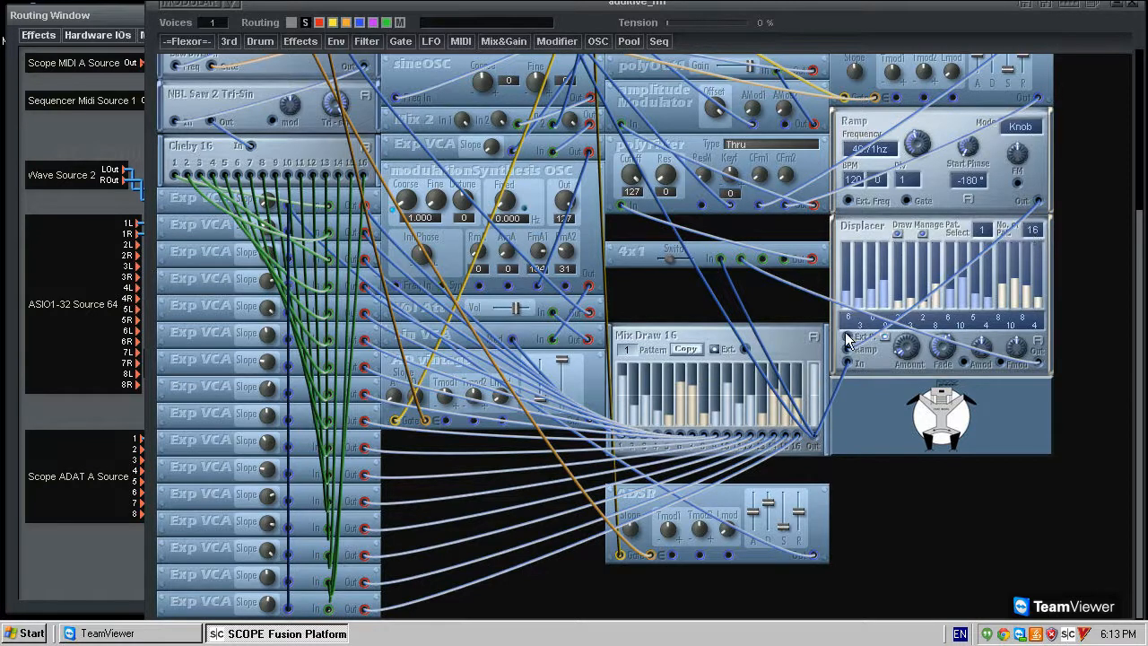
Examine the connections between Ramp and Displacer, and between NBL Aliasaw Gate, NBL Saw 2 Tri-Sin and Cheby 16
click(842, 374)
drag(843, 373, 835, 294)
drag(998, 144, 1005, 152)
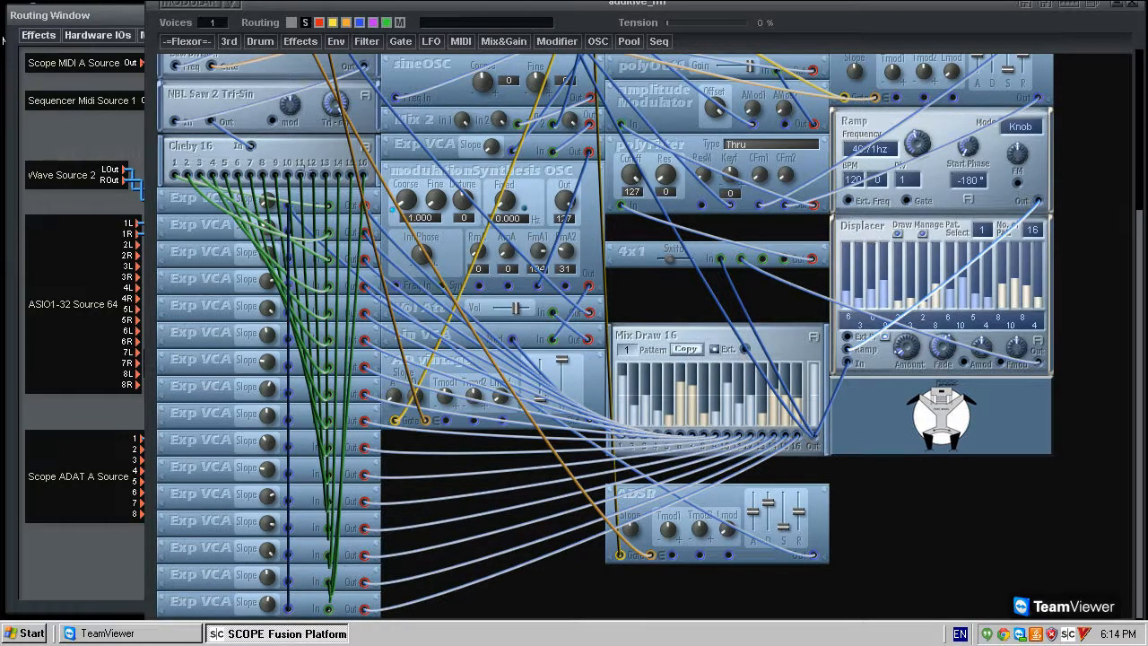
click(255, 102)
drag(255, 120, 252, 120)
scroll(250, 119, up, 1)
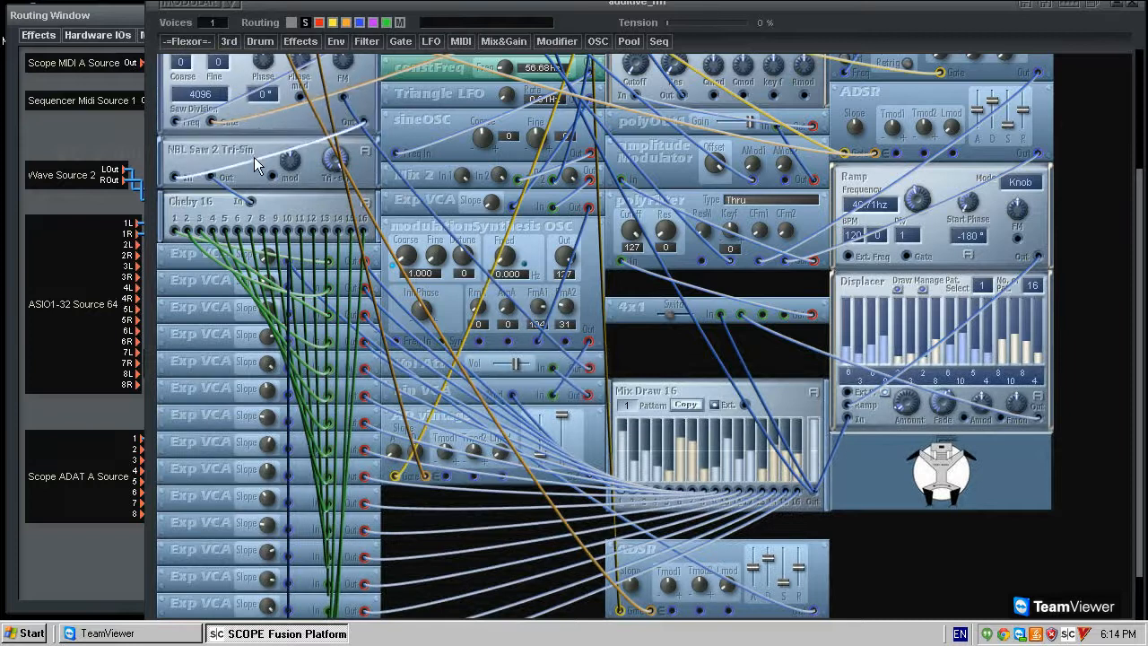
click(286, 193)
drag(286, 193, 283, 192)
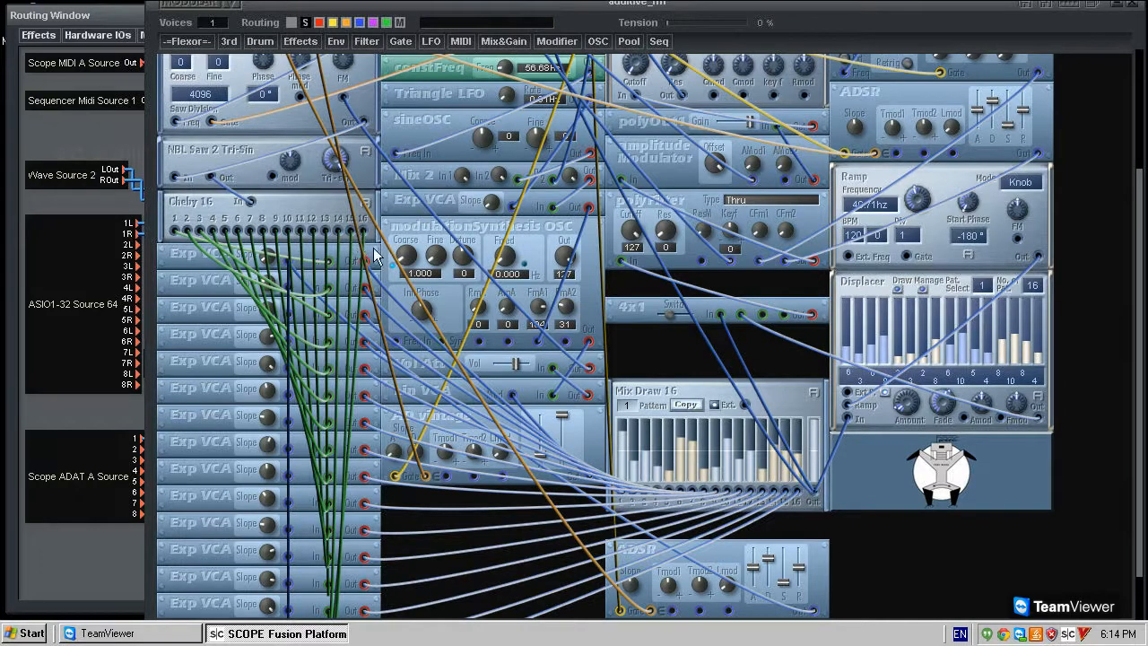
Move the Mix Draw 16 module up, closer to the 4x1 switch module
drag(649, 394, 651, 366)
drag(876, 285, 880, 278)
scroll(873, 281, up, 2)
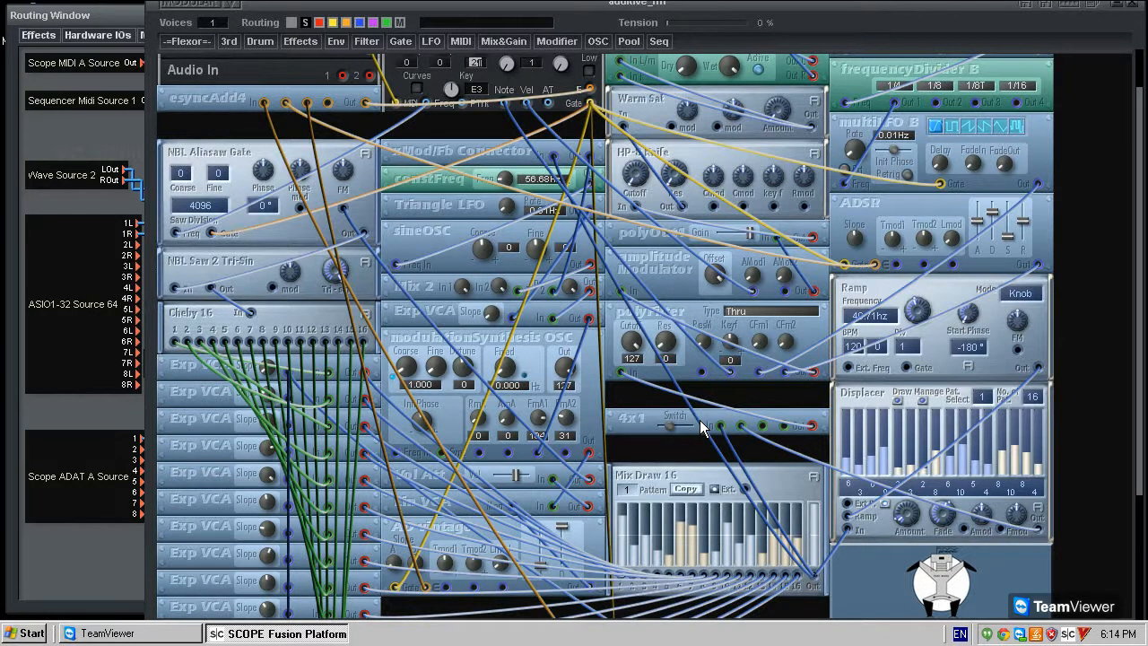
scroll(699, 419, down, 2)
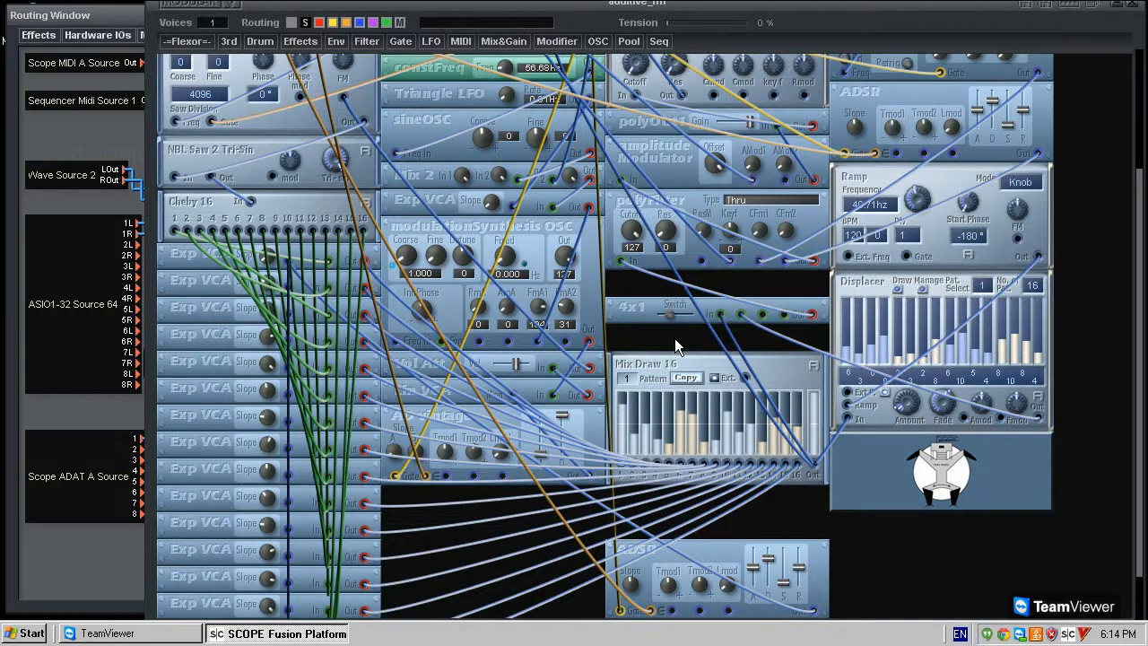
scroll(674, 338, up, 1)
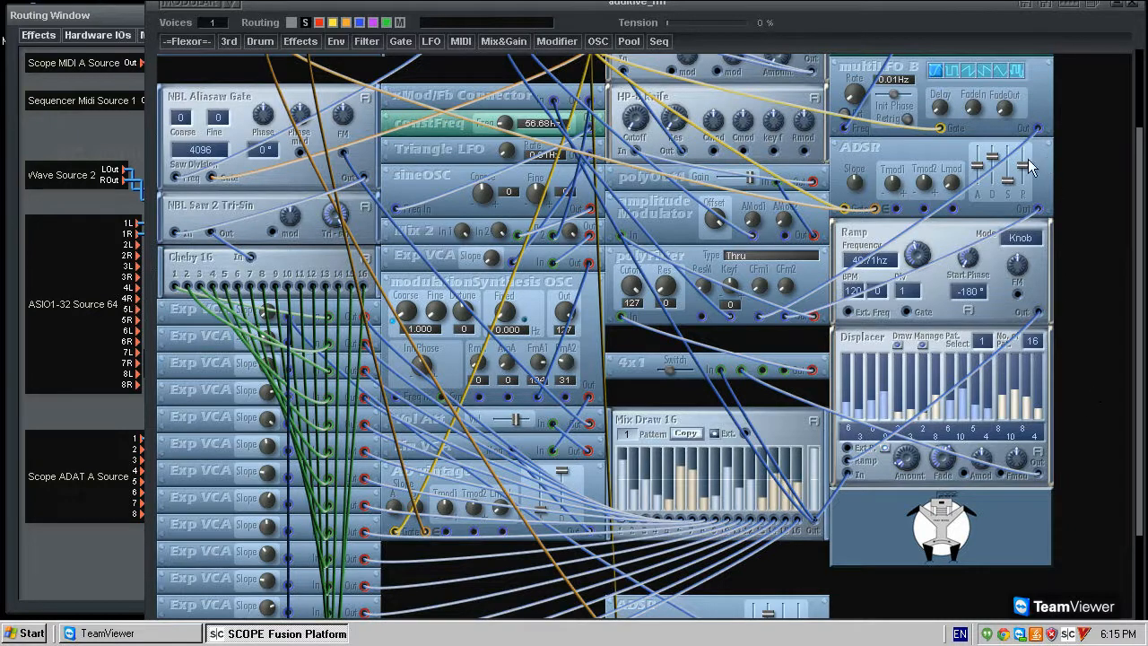
scroll(797, 359, down, 3)
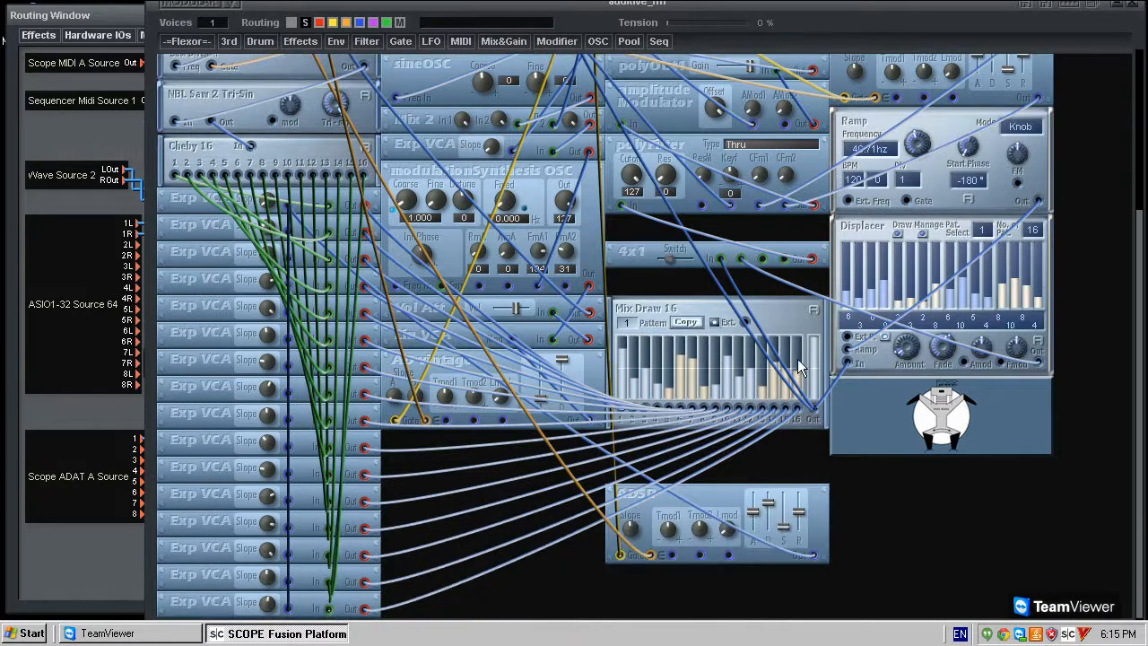
Reshape the envelope of the ADSR below Mix Draw 16 with lower attack, decay and sustain and a higher release
drag(798, 515, 793, 519)
drag(771, 520, 777, 523)
scroll(932, 549, up, 3)
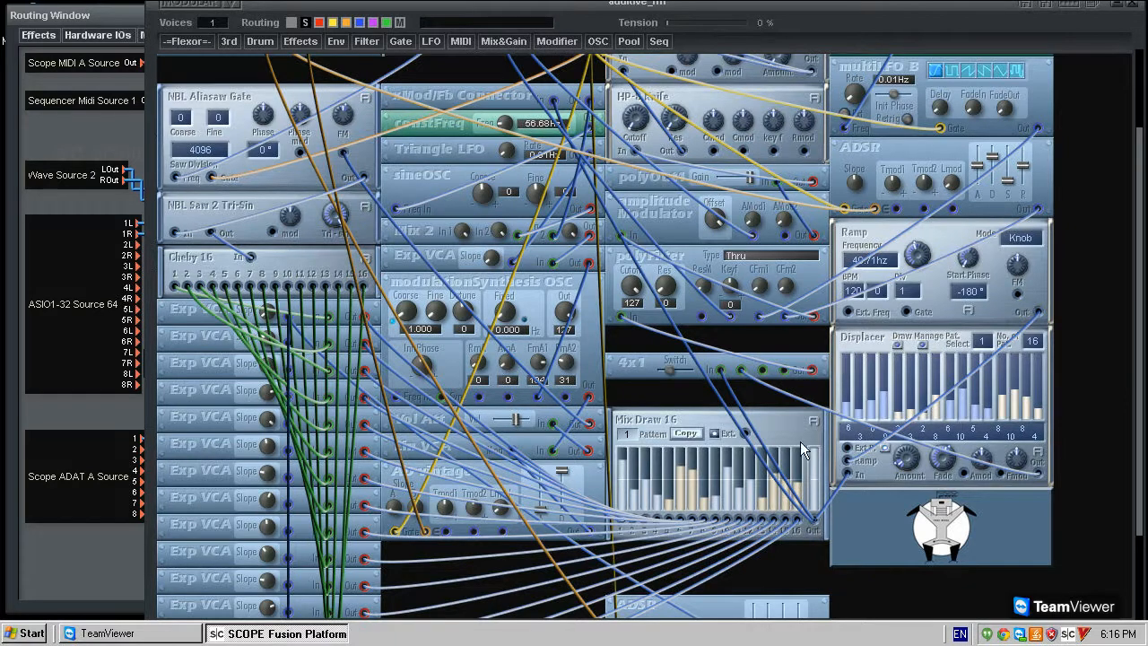
scroll(983, 416, down, 2)
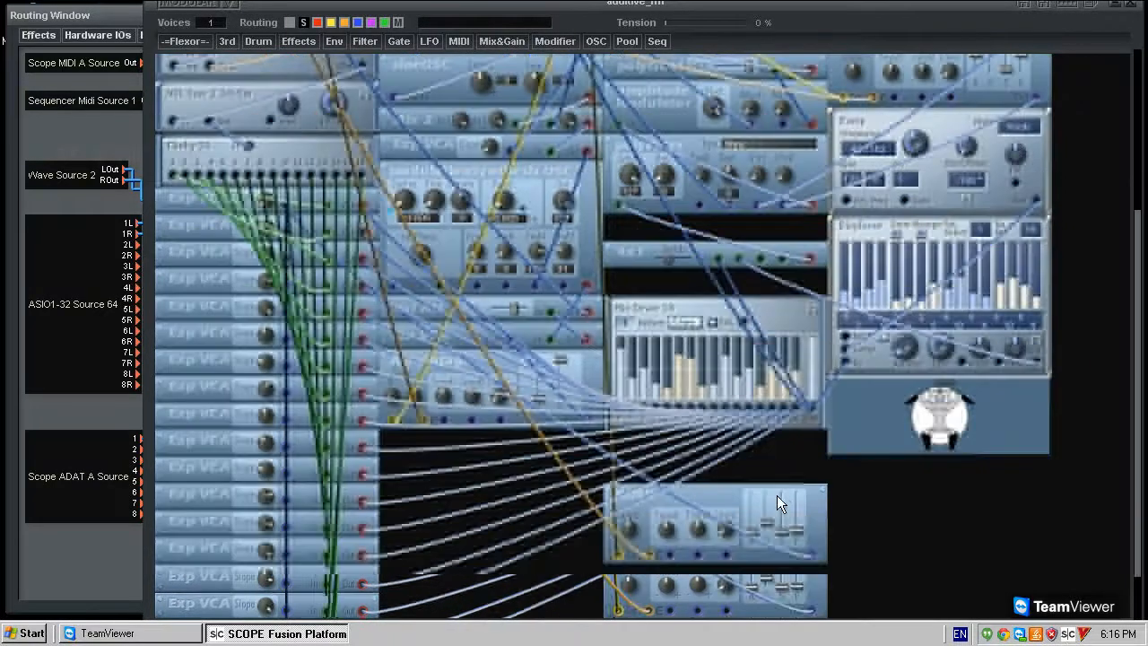
drag(797, 531, 798, 506)
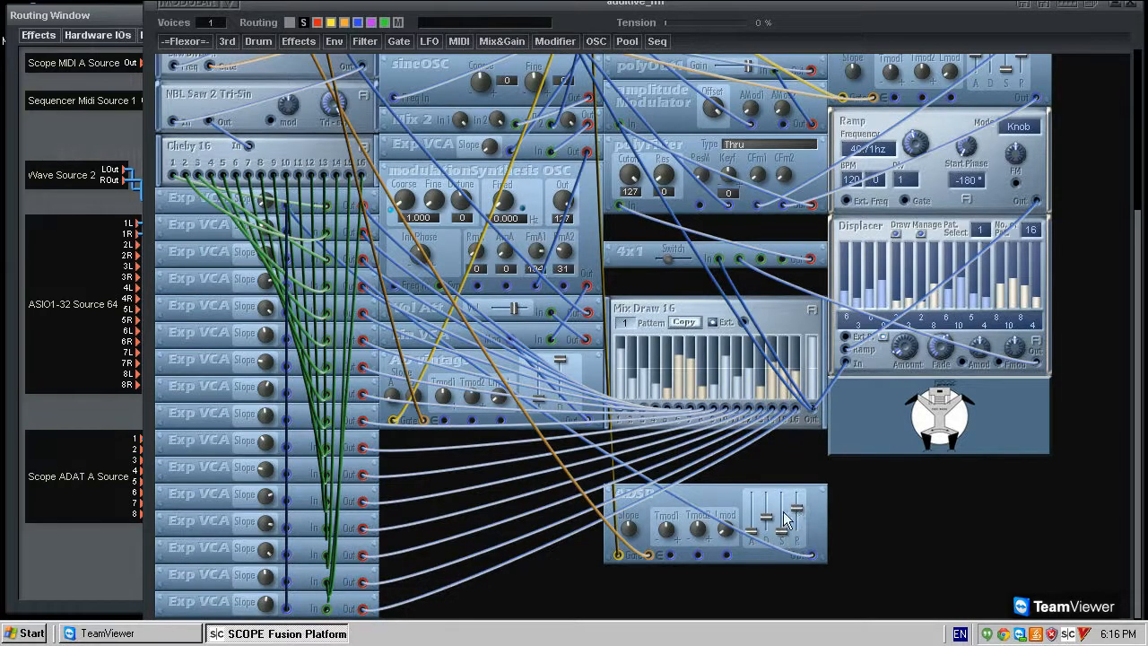
Lower the constFreq module's frequency to 24.32 Hz
scroll(512, 452, up, 3)
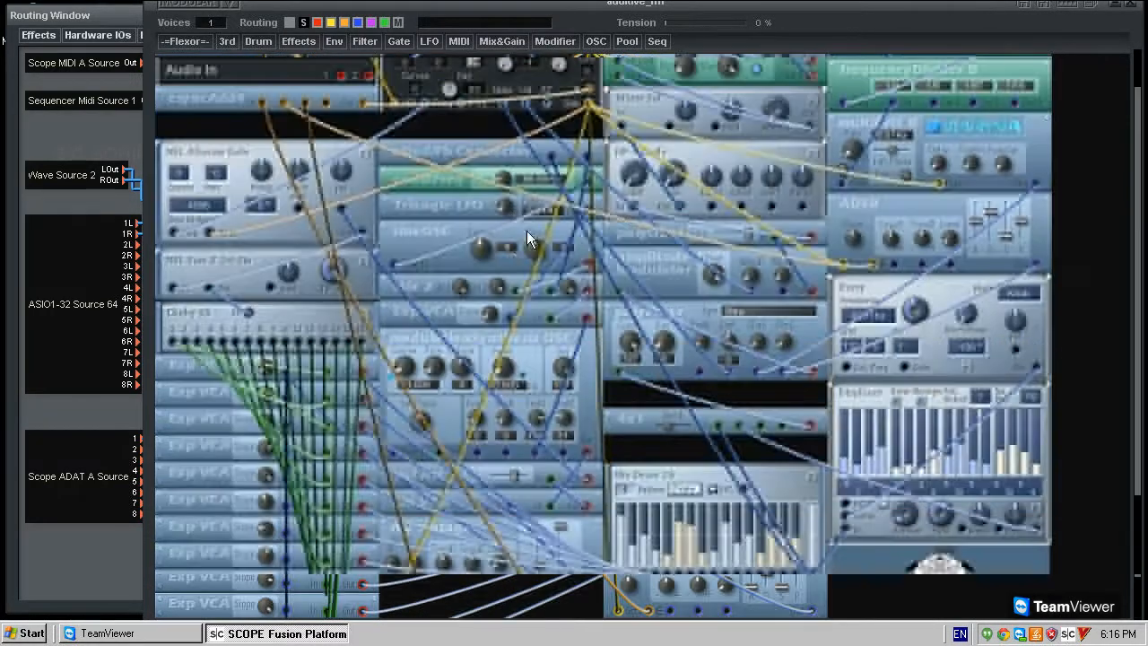
drag(489, 216, 491, 256)
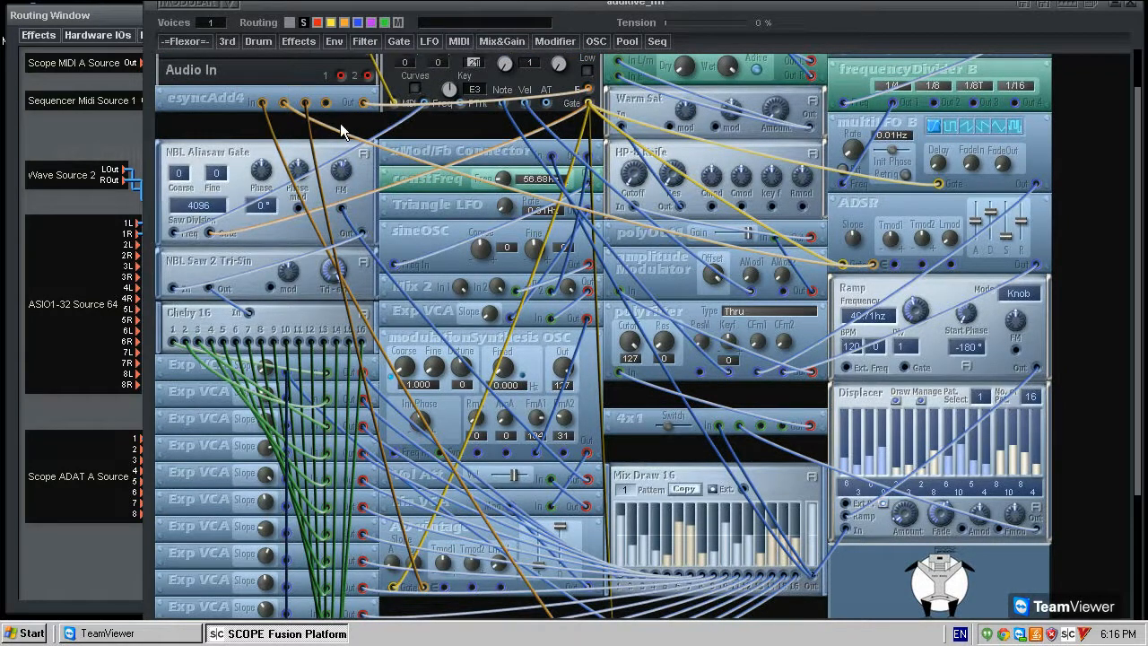
scroll(457, 121, up, 1)
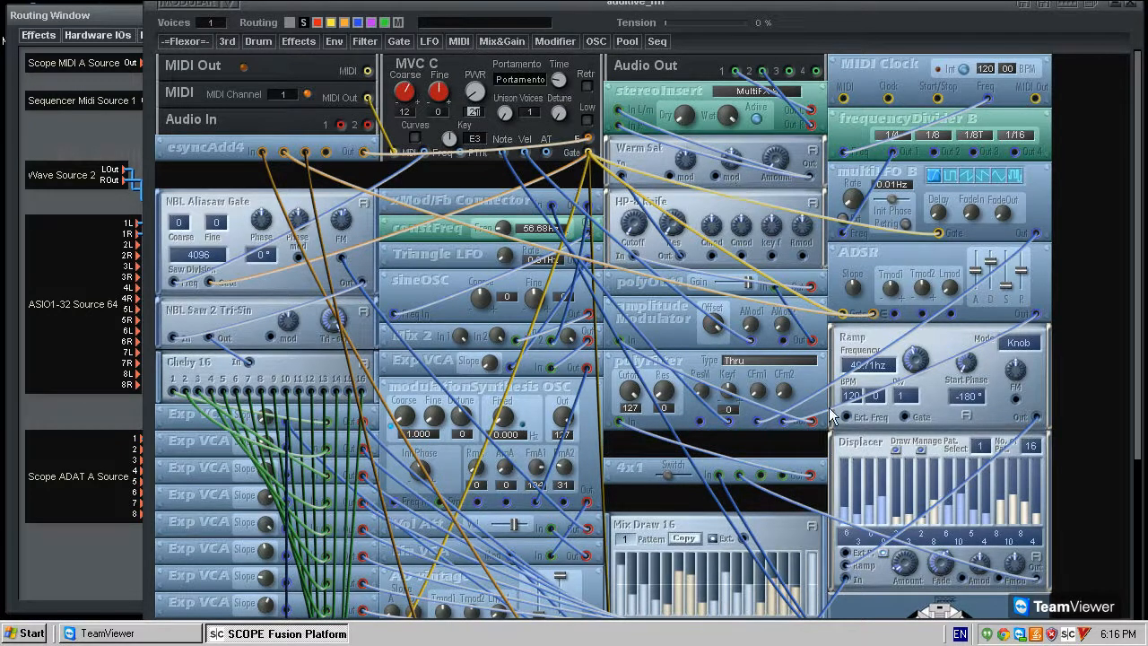
drag(500, 230, 417, 233)
scroll(1090, 463, down, 5)
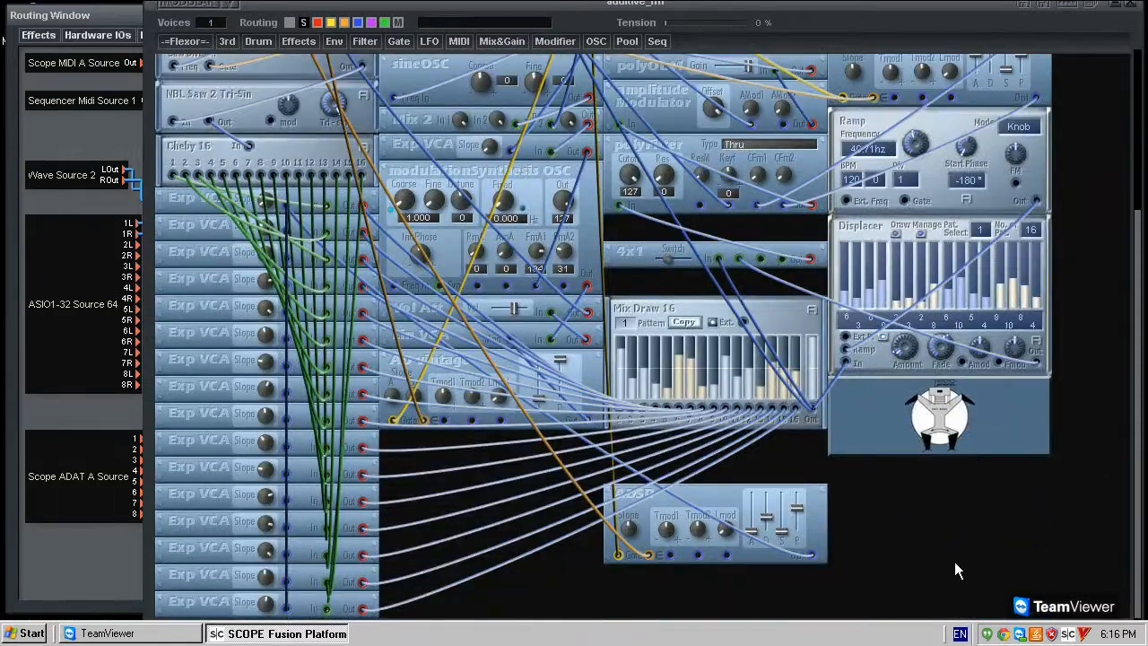
scroll(957, 561, up, 1)
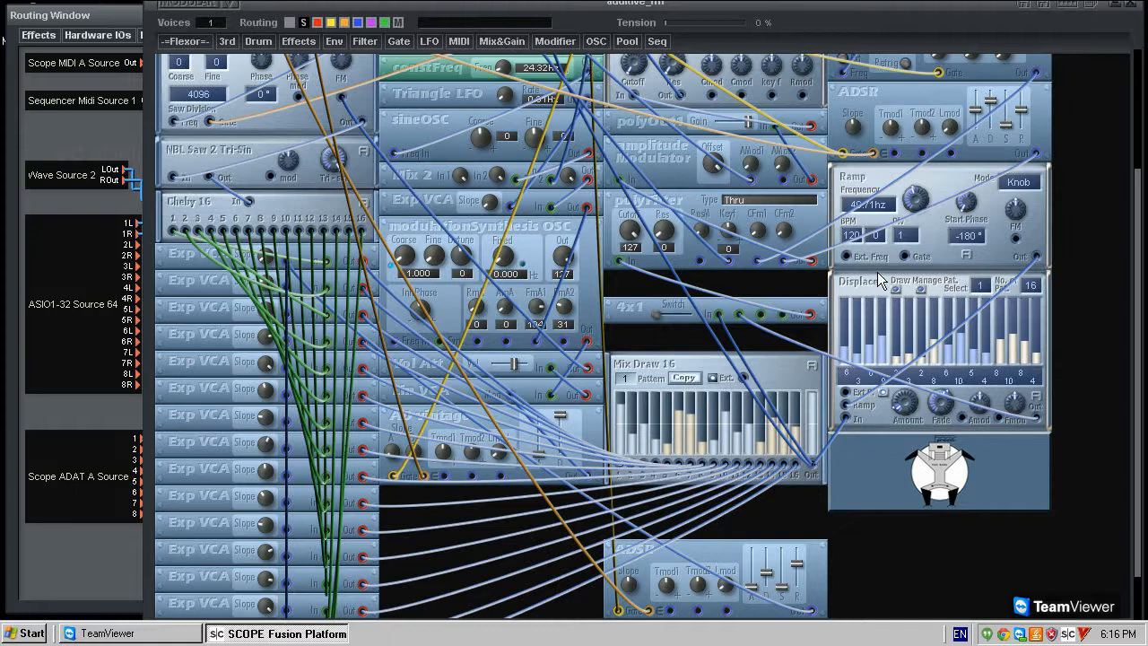
scroll(1069, 183, up, 3)
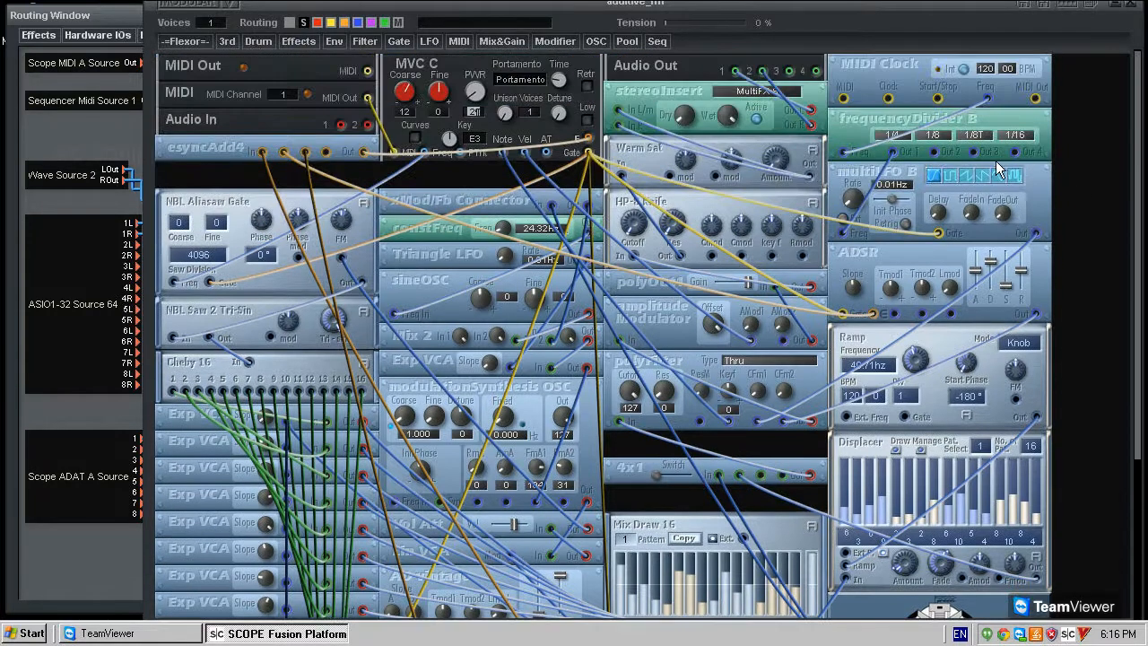